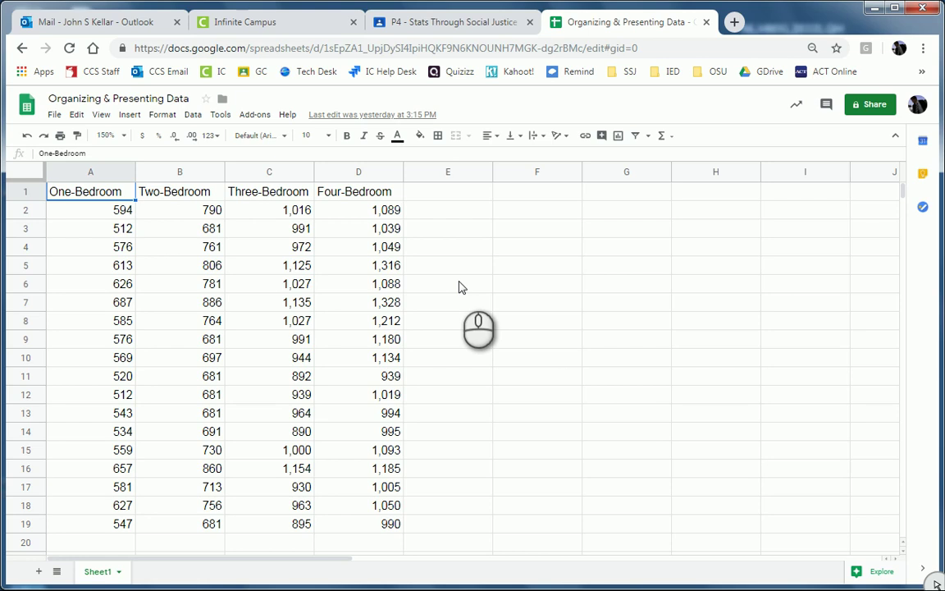
Begin editing the spreadsheet title, then leave it unchanged.
click(99, 98)
drag(188, 100, 42, 98)
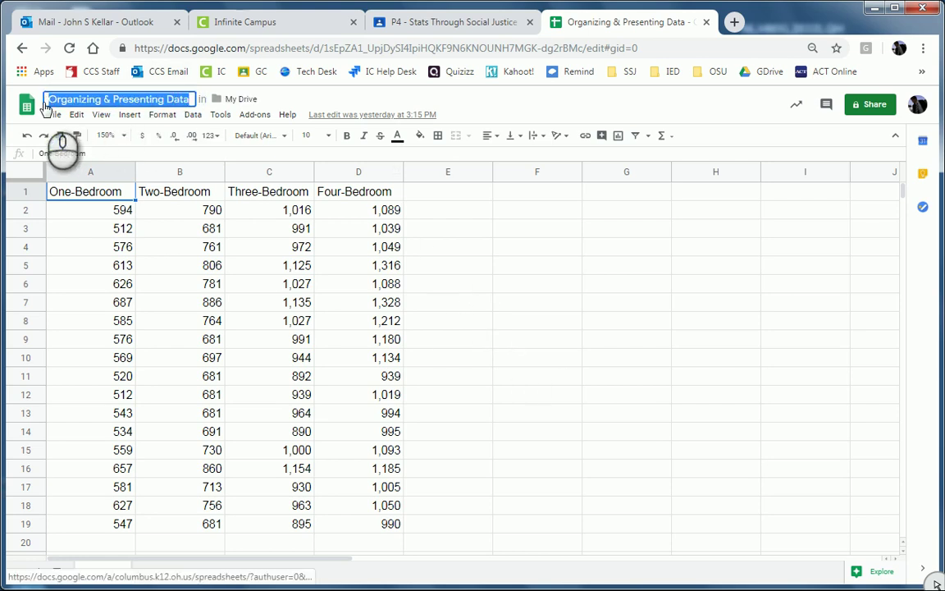
text(On)
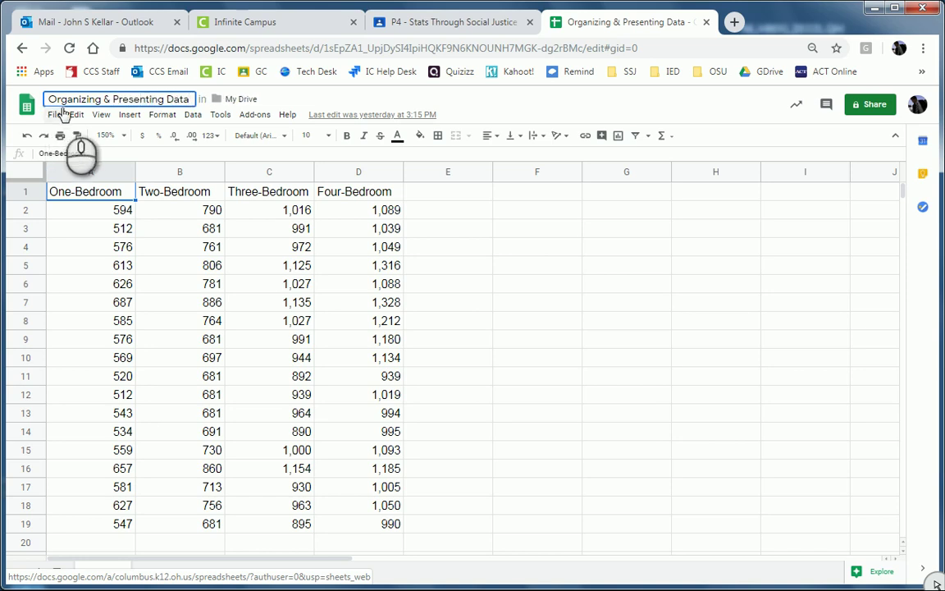
click(450, 210)
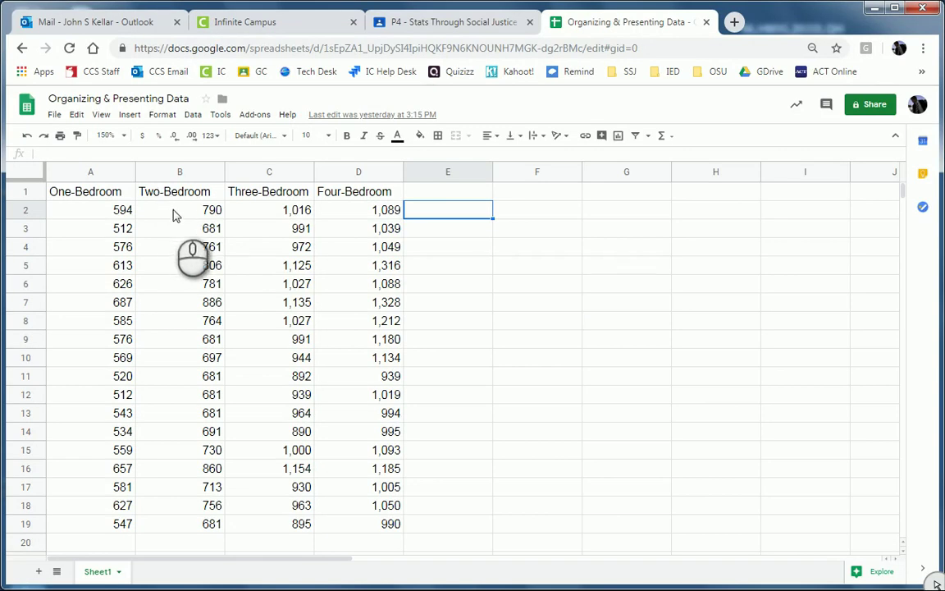
Sort the Two-Bedroom rents in B2:B19 from A to Z, lowest to highest.
drag(176, 210, 188, 529)
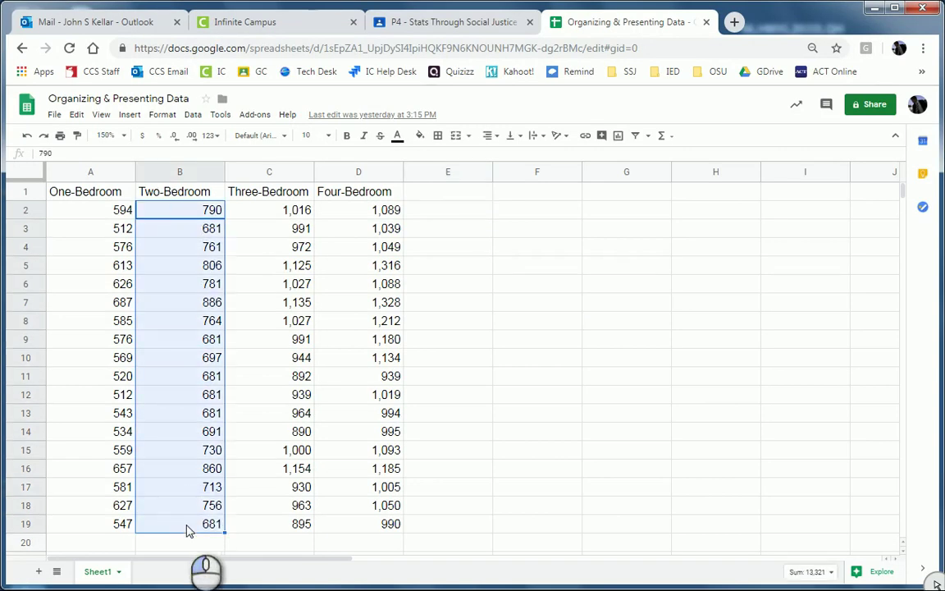
click(184, 212)
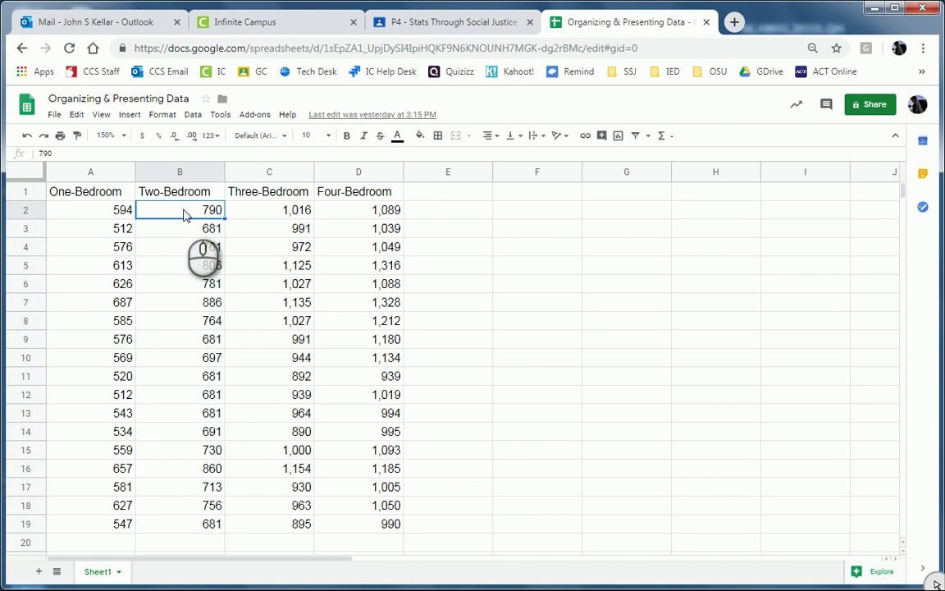
drag(184, 212, 185, 538)
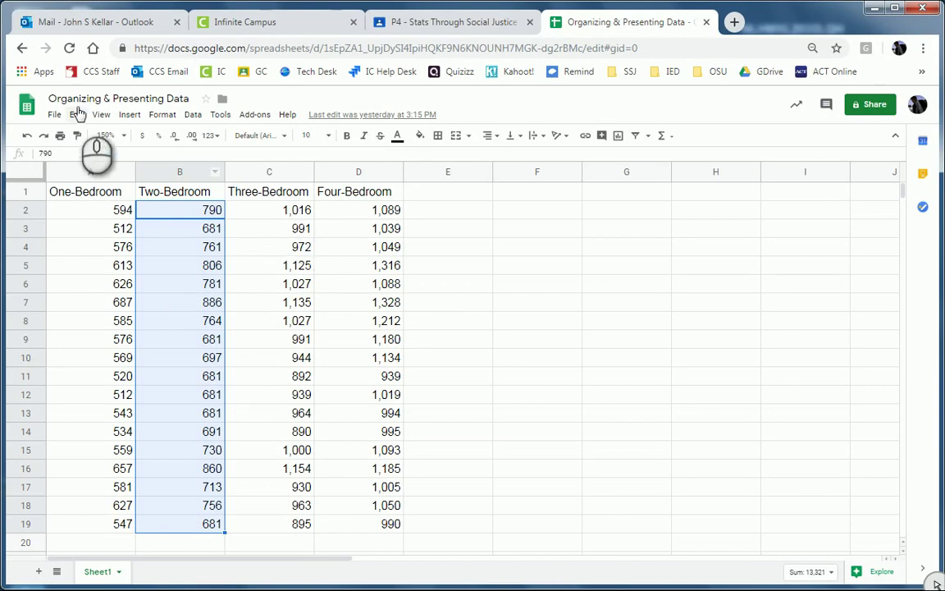
click(194, 116)
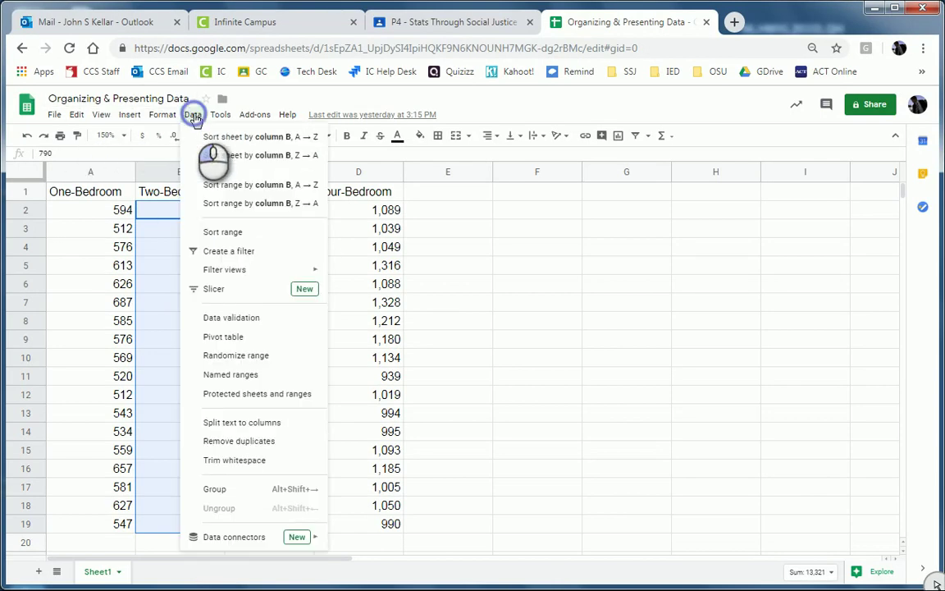
click(300, 185)
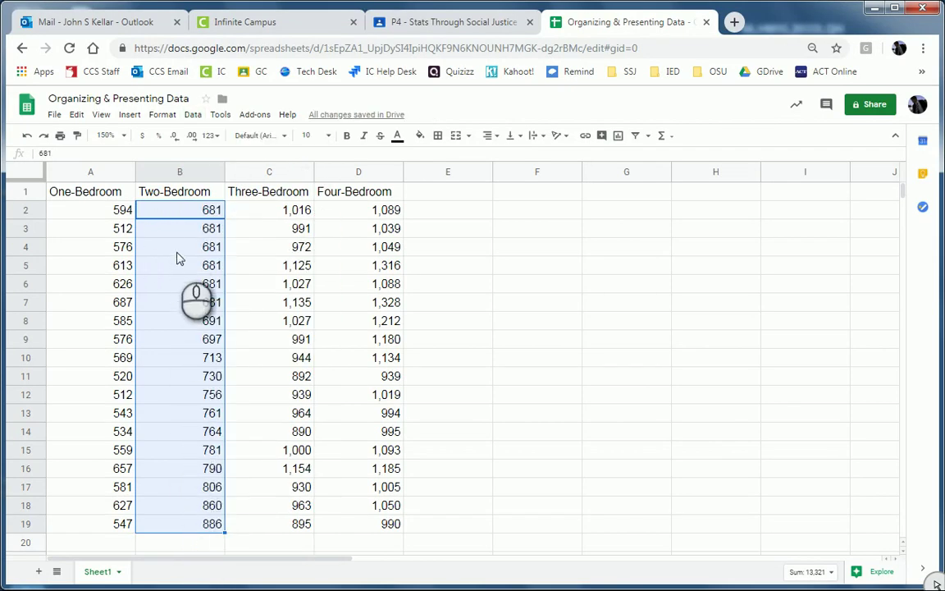
Insert a column chart of the Two-Bedroom header and rents in B1:B19.
click(195, 195)
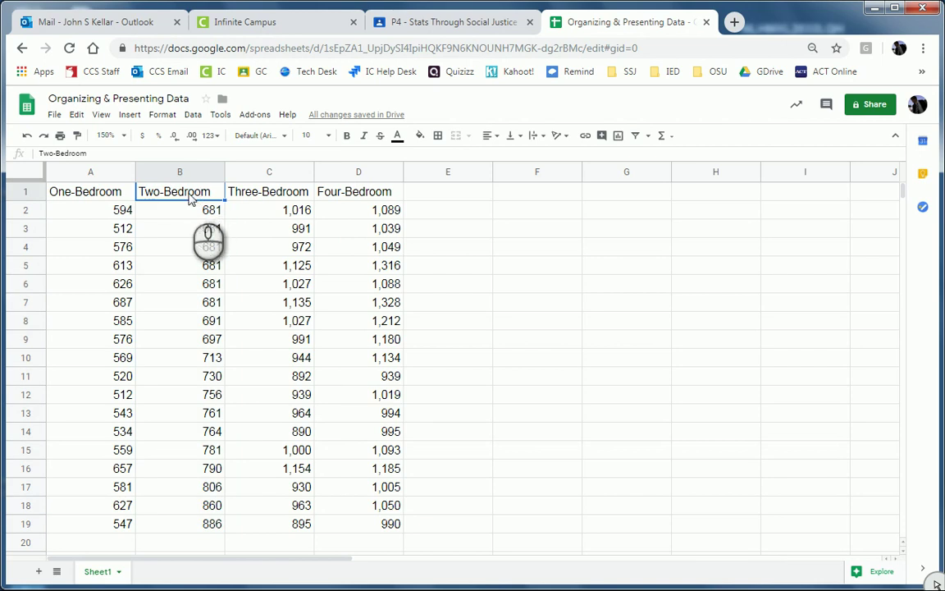
drag(190, 197, 195, 534)
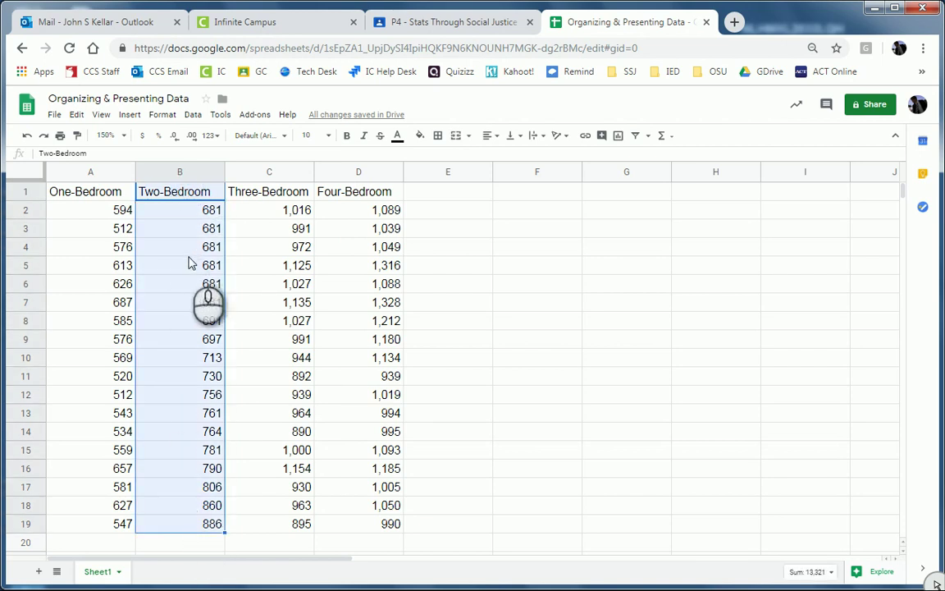
click(129, 114)
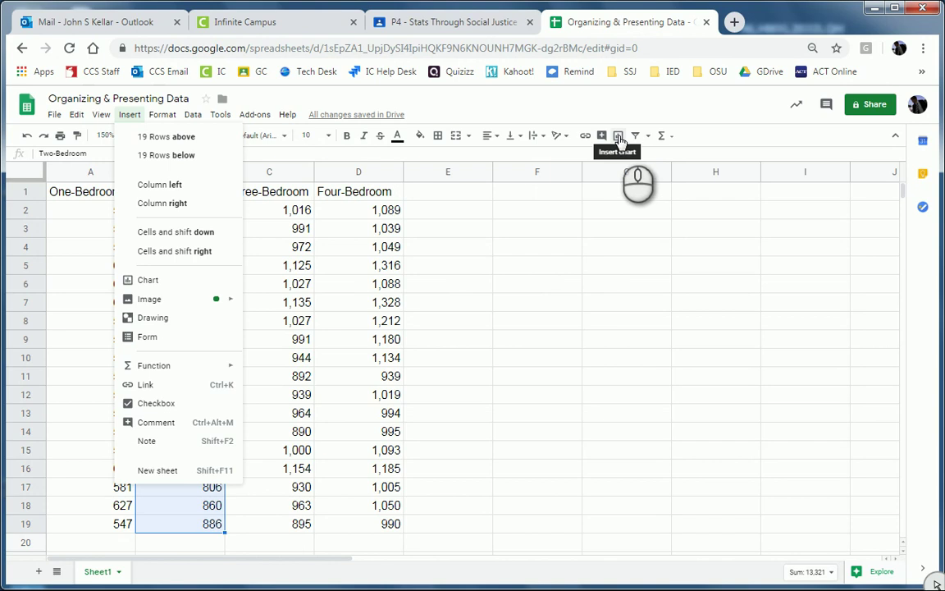
click(150, 283)
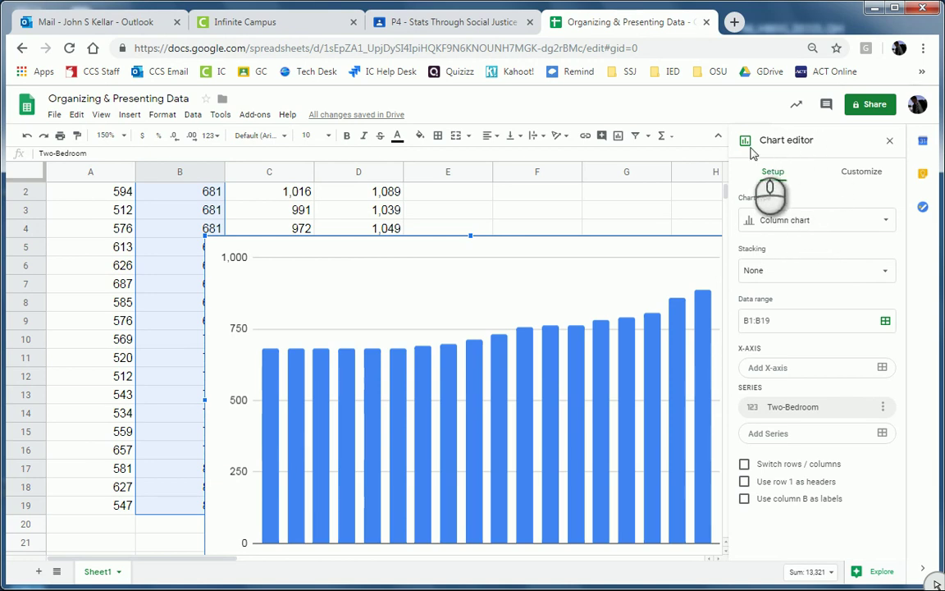
Change the chart type to Histogram chart and use row 1 as headers.
click(774, 220)
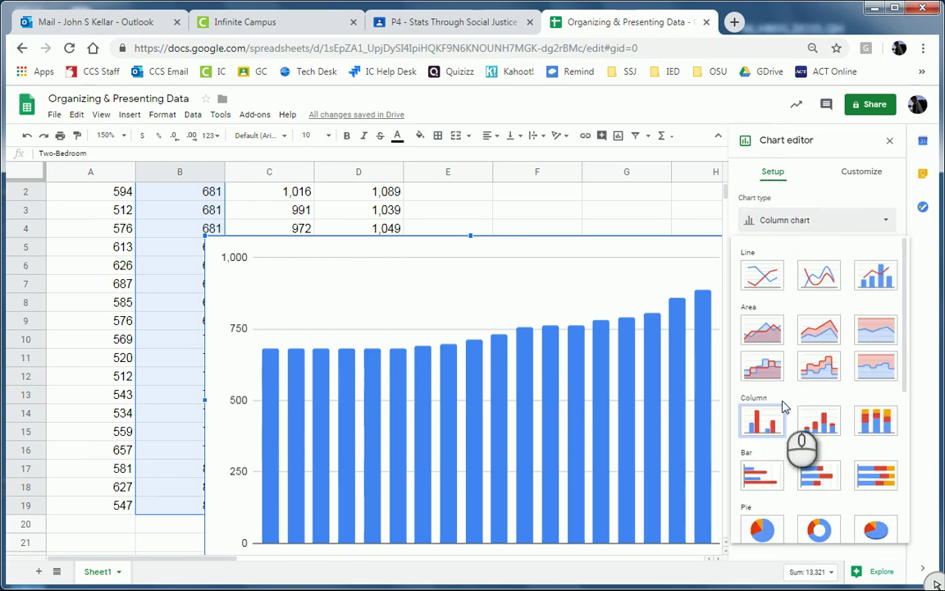
scroll(786, 409, down, 3)
scroll(786, 408, down, 2)
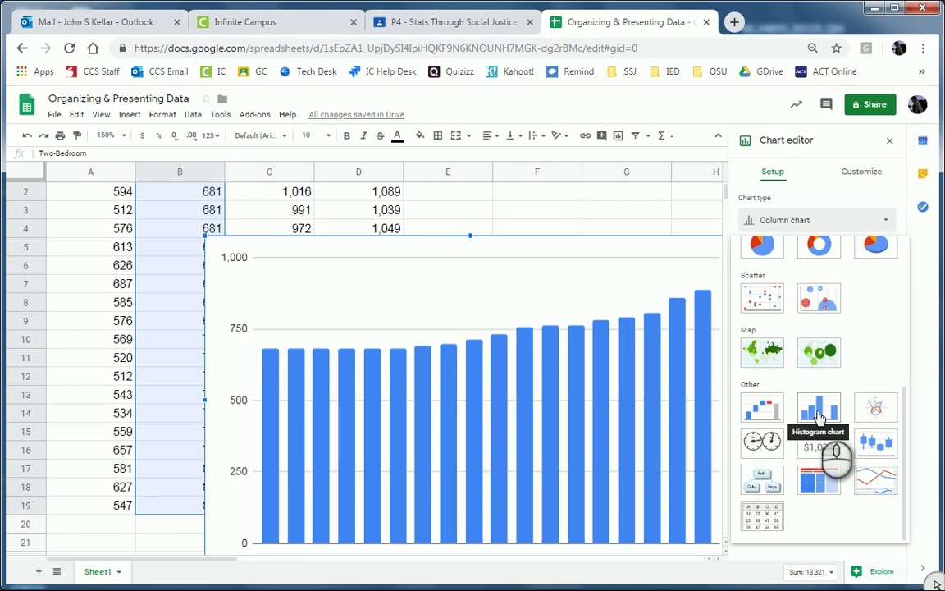
click(818, 413)
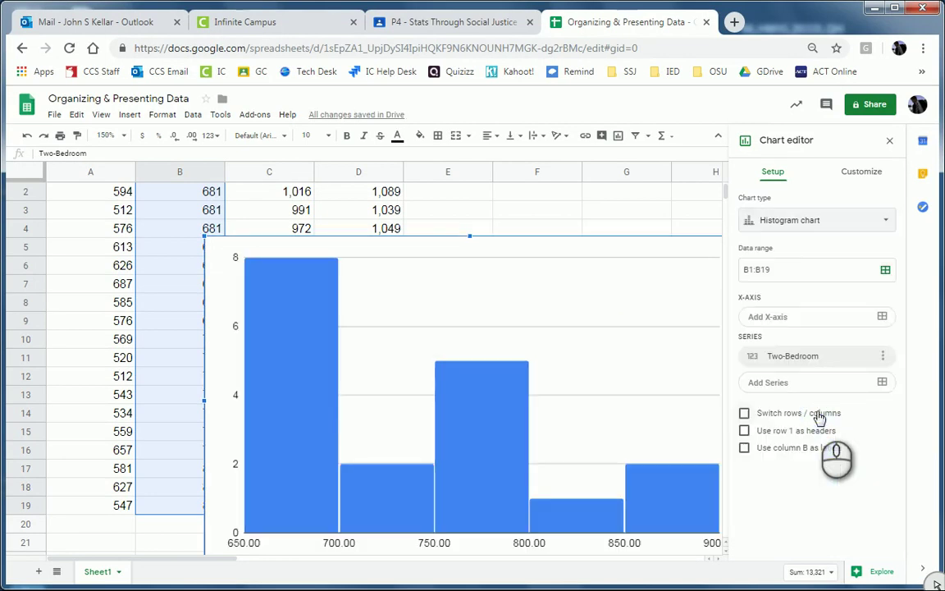
click(744, 431)
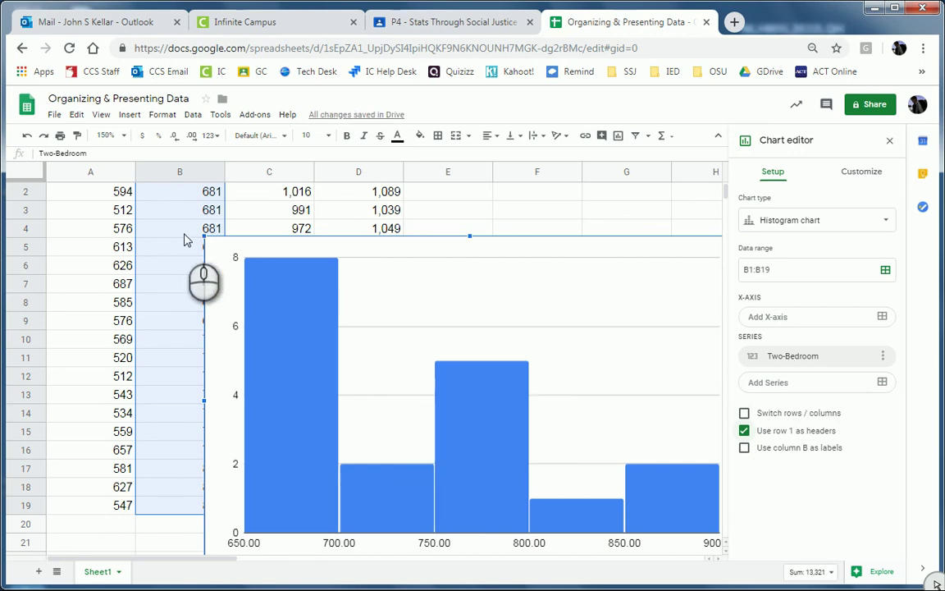
mouse_move(304, 364)
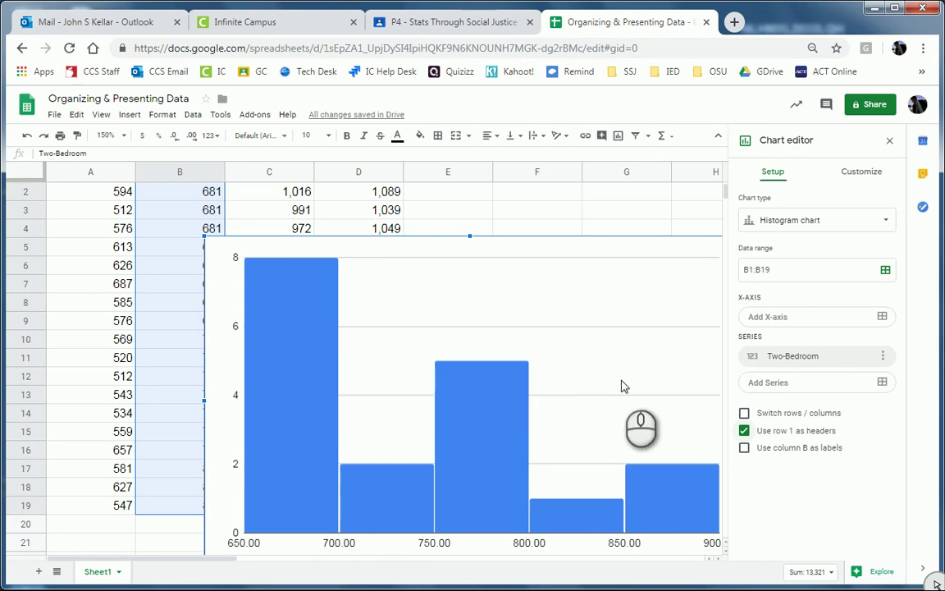
Set the histogram bucket size to 40, giving bins from 650 to 890.
click(866, 174)
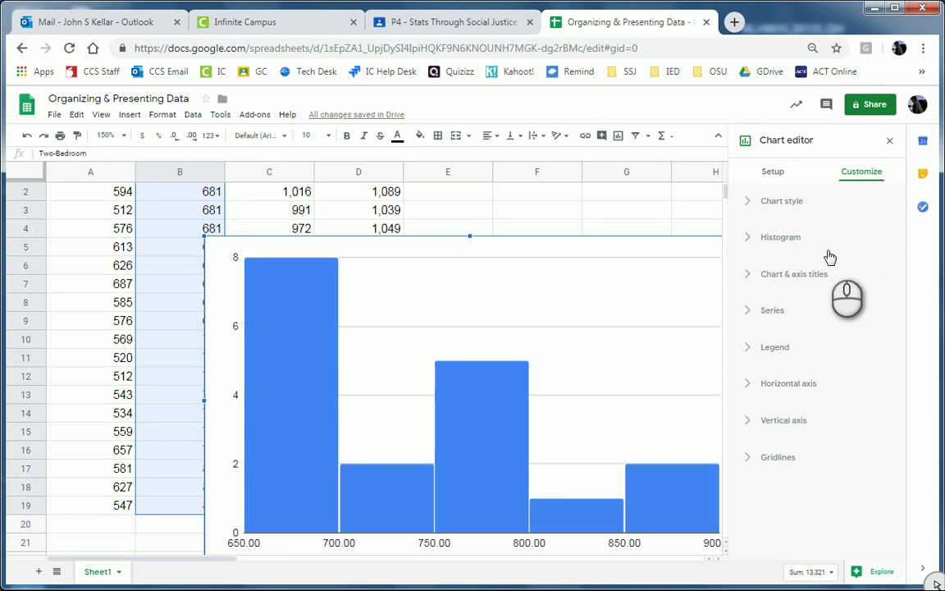
click(746, 239)
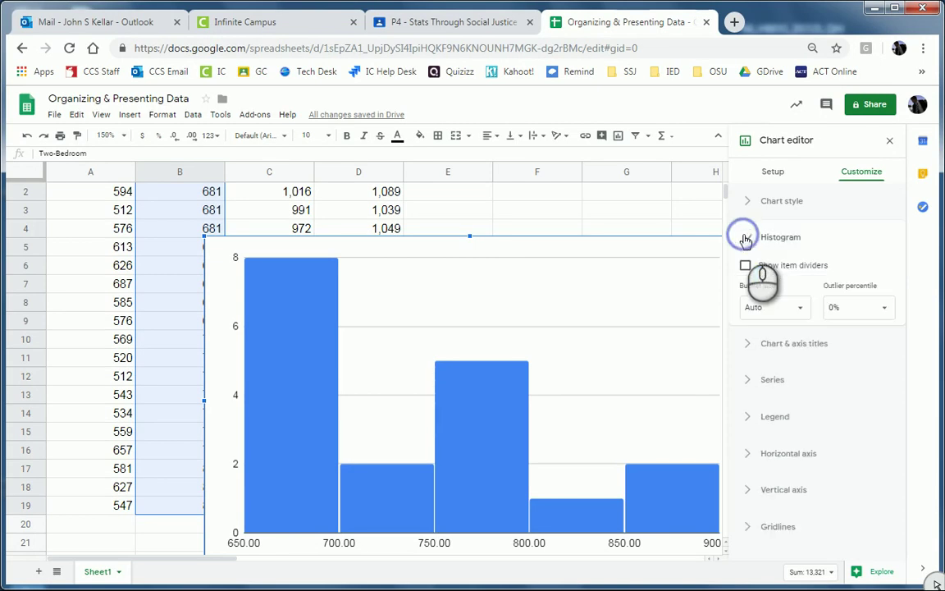
click(764, 305)
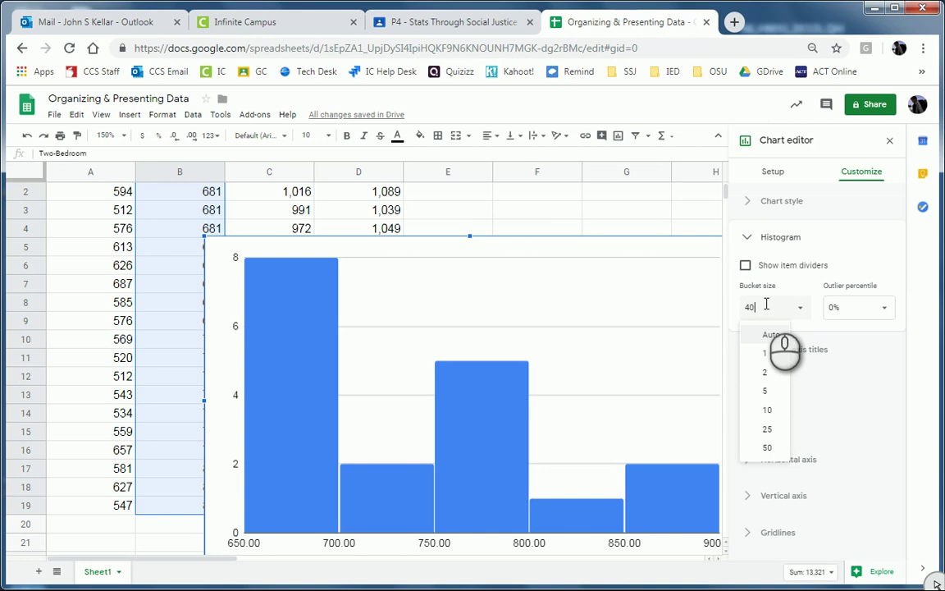
key(Return)
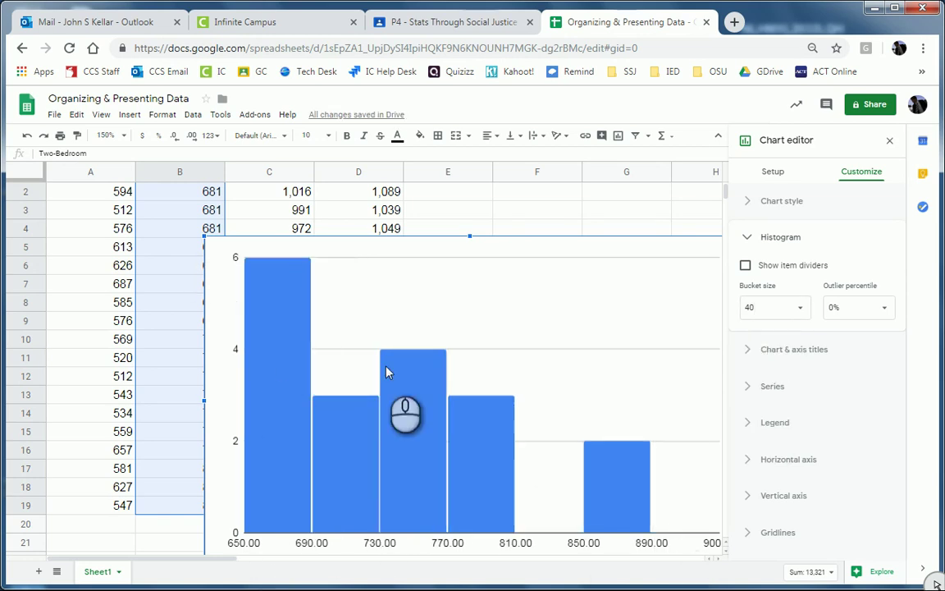
mouse_move(640, 465)
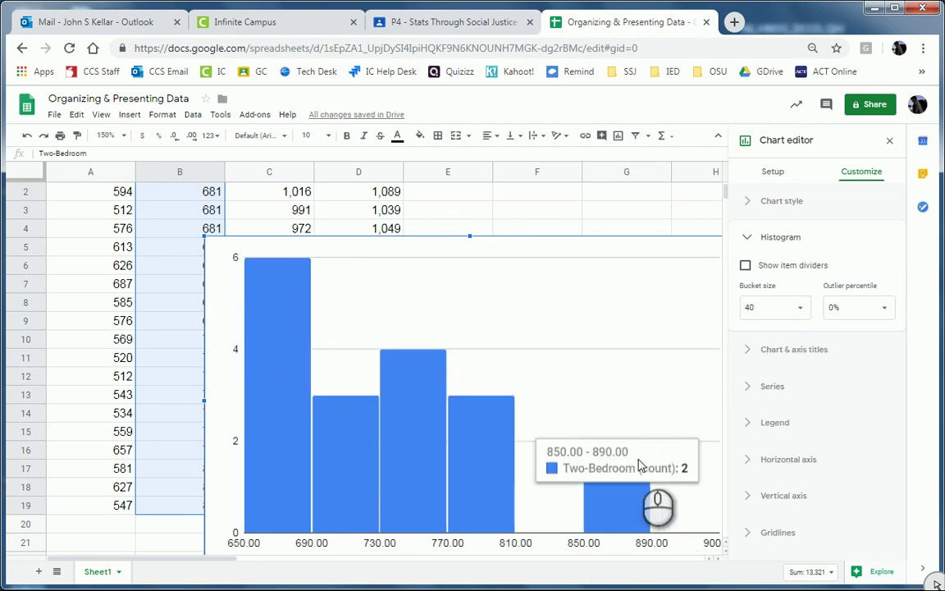
Enter 'Two-Bedroom FMR in Ohio' as the chart title text.
click(752, 350)
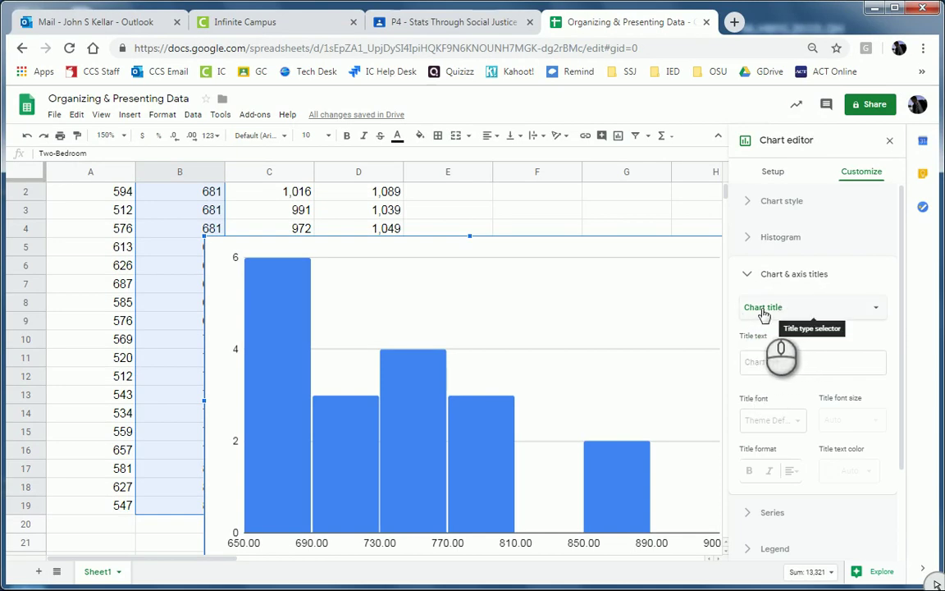
click(799, 362)
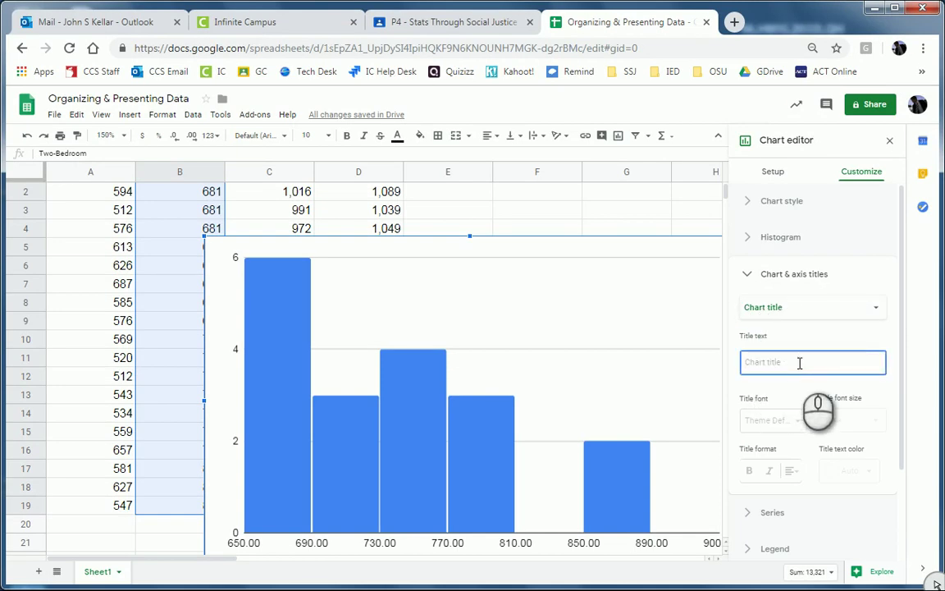
text(Two-Bedroom FMR in Ohio)
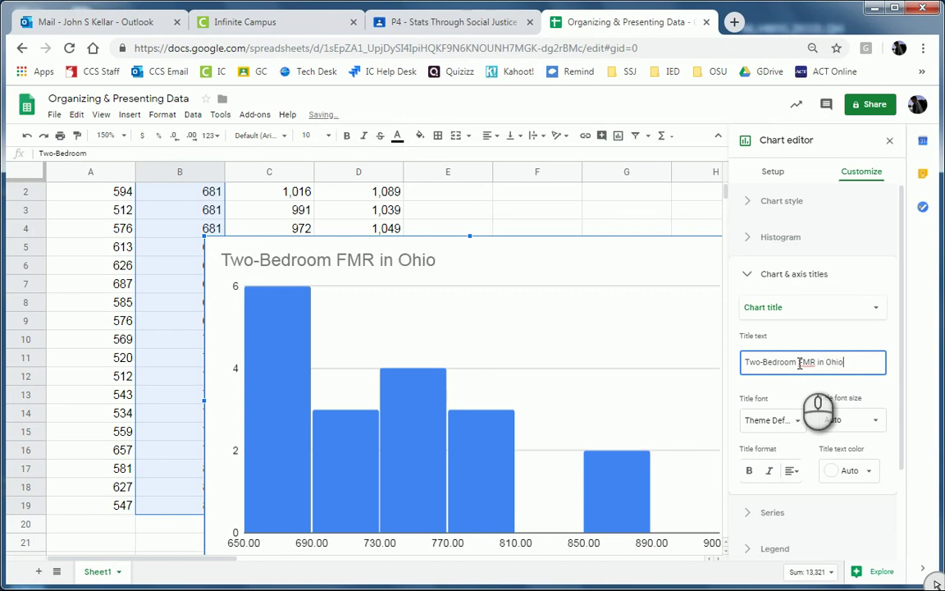
Set the horizontal axis title to 'Rent' and collapse the Chart & axis titles section.
click(778, 311)
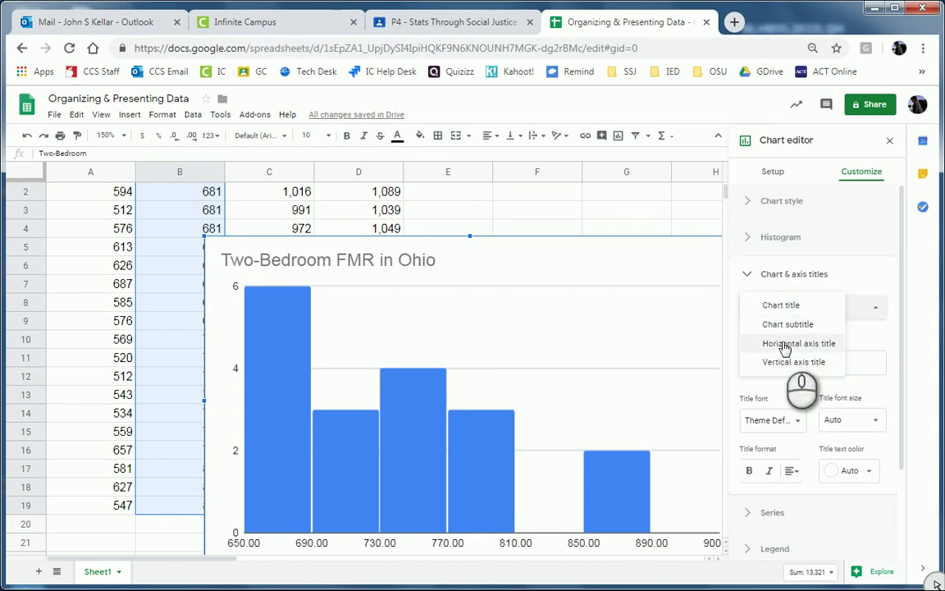
click(784, 344)
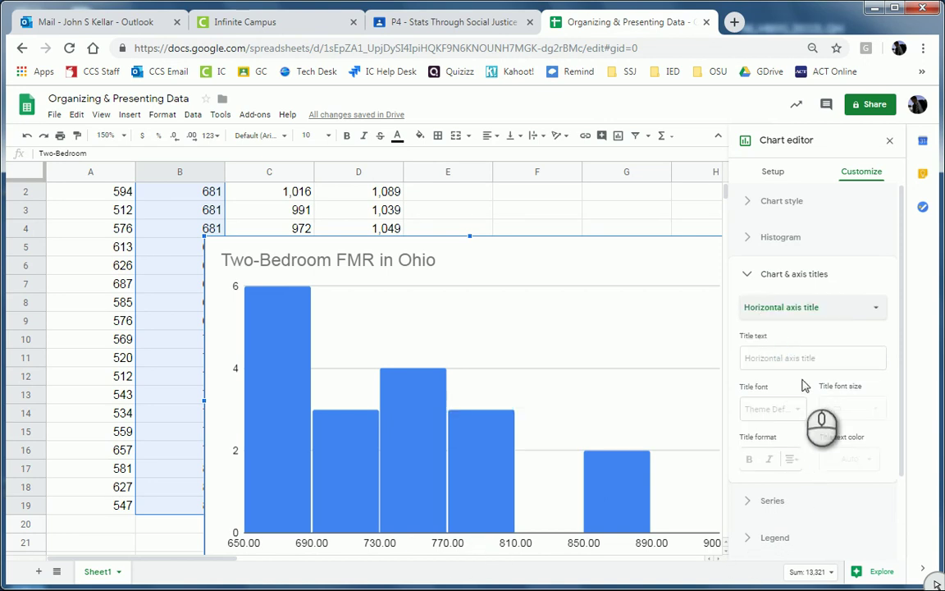
click(774, 358)
text(Rent)
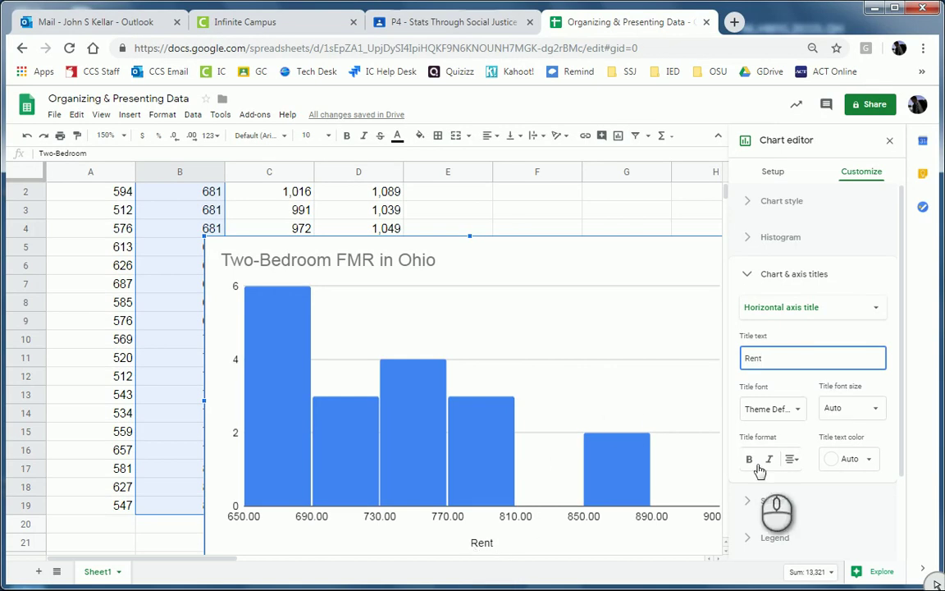
click(746, 276)
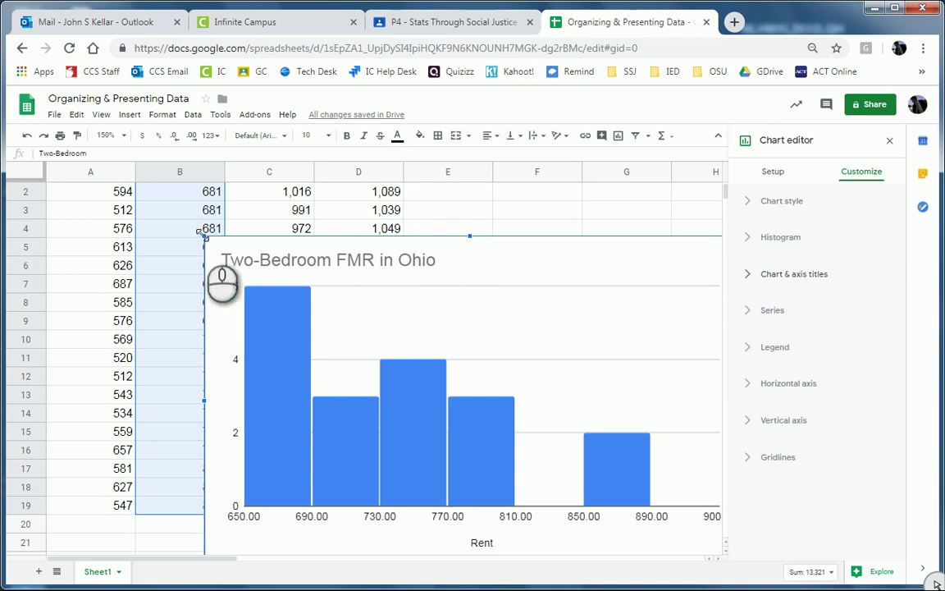
Shrink the histogram, close the chart editor, and move the chart beside the rent table.
drag(203, 235, 243, 259)
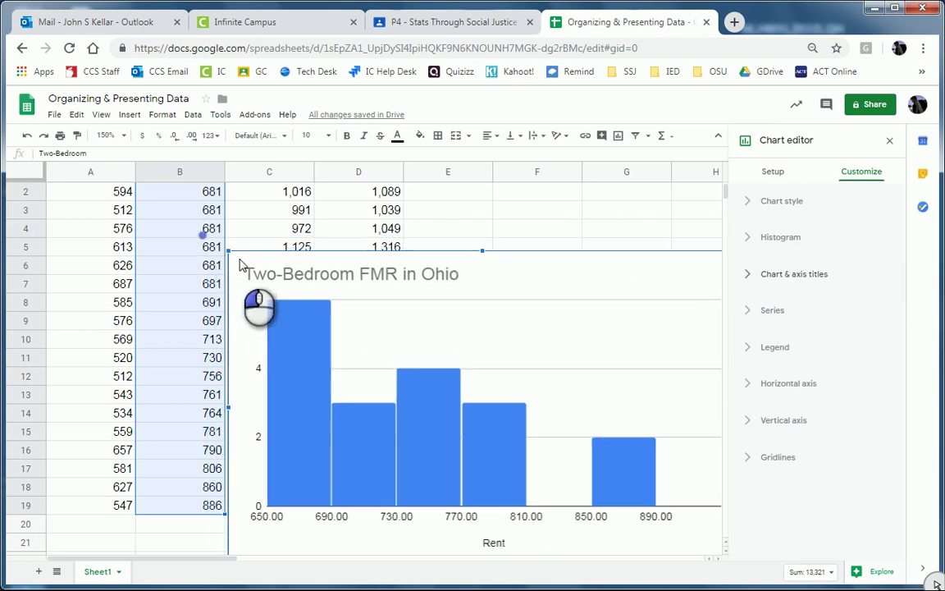
click(891, 144)
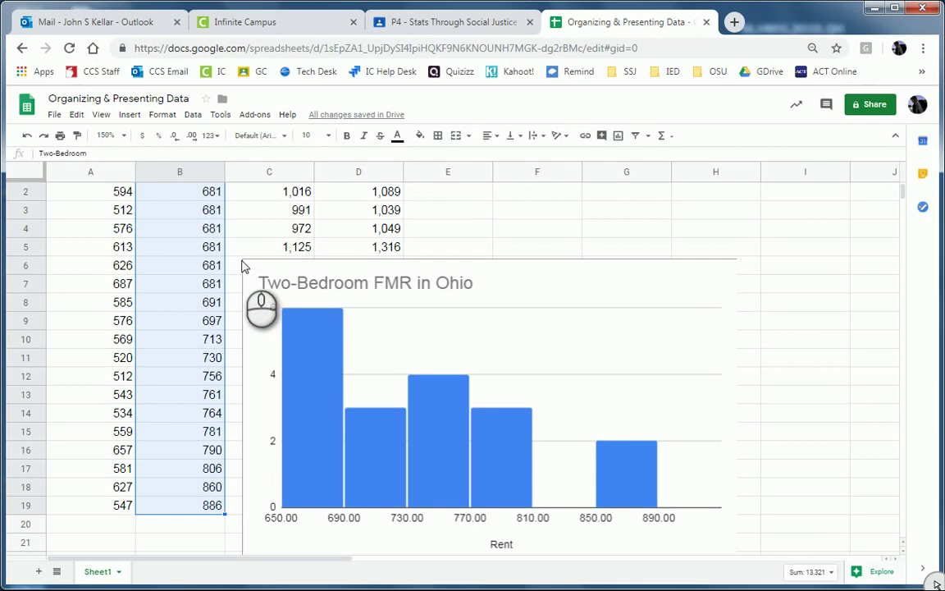
drag(247, 262, 285, 295)
drag(426, 305, 553, 202)
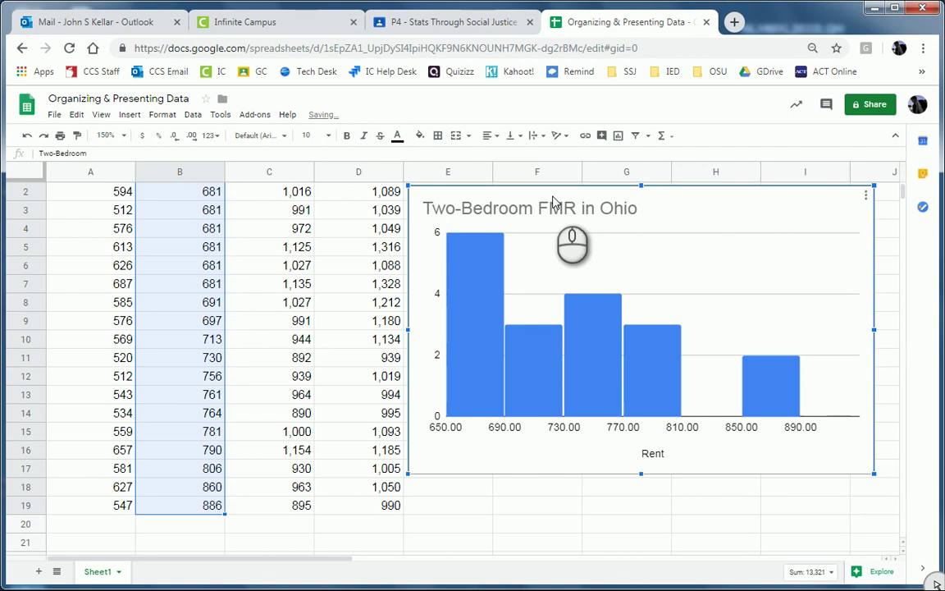
click(425, 485)
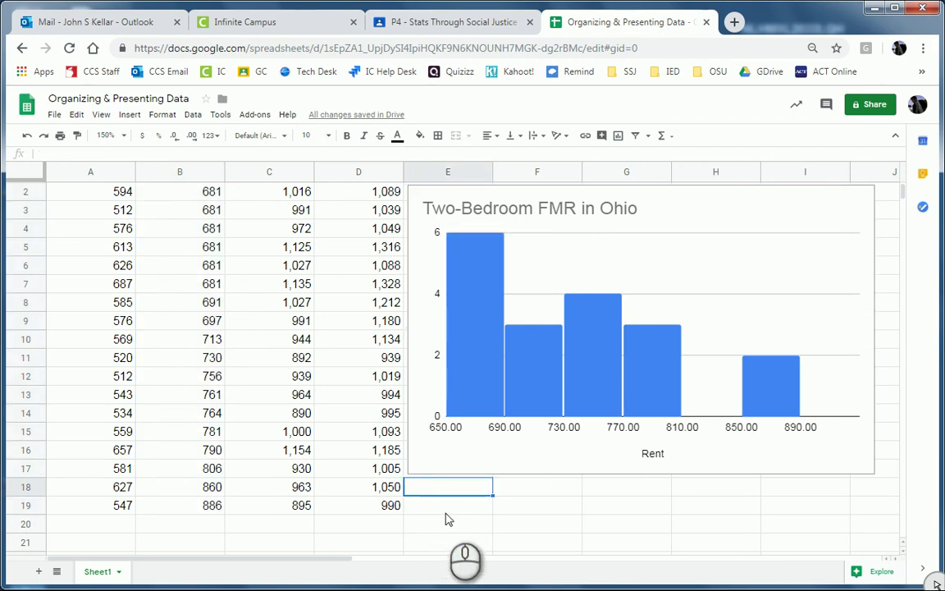
Type the labels Mean, Median and Mode into E18, E19 and E20.
key(Return)
text(Mod)
text(edian)
key(Return)
text(M)
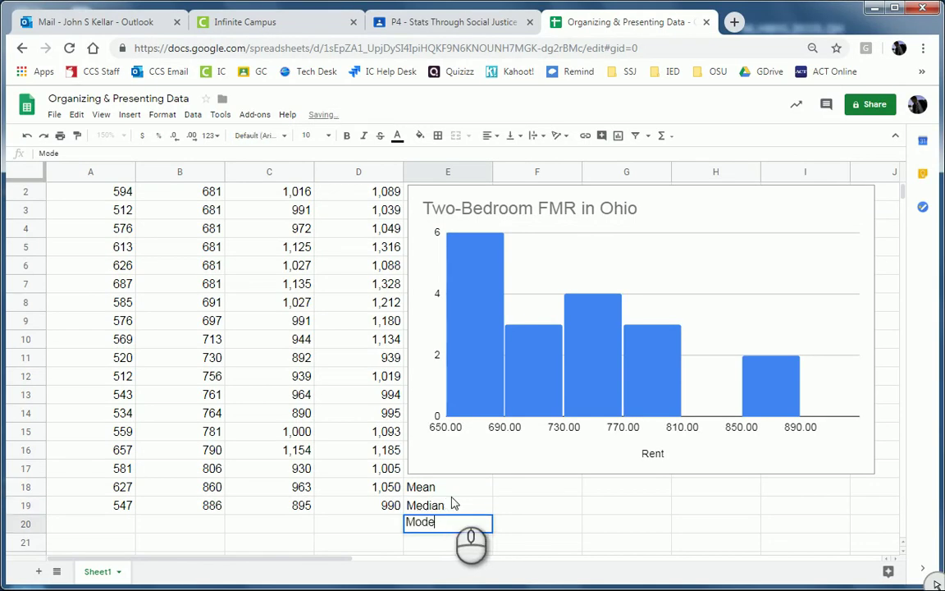
click(519, 489)
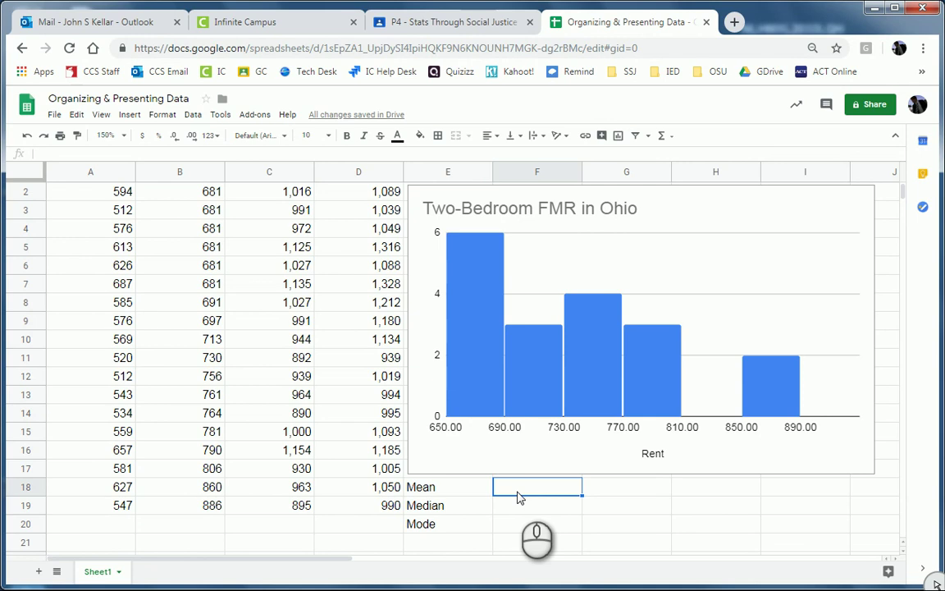
Enter =AVERAGE(B2:B19) in F18, giving a mean rent of 740.
text(=)
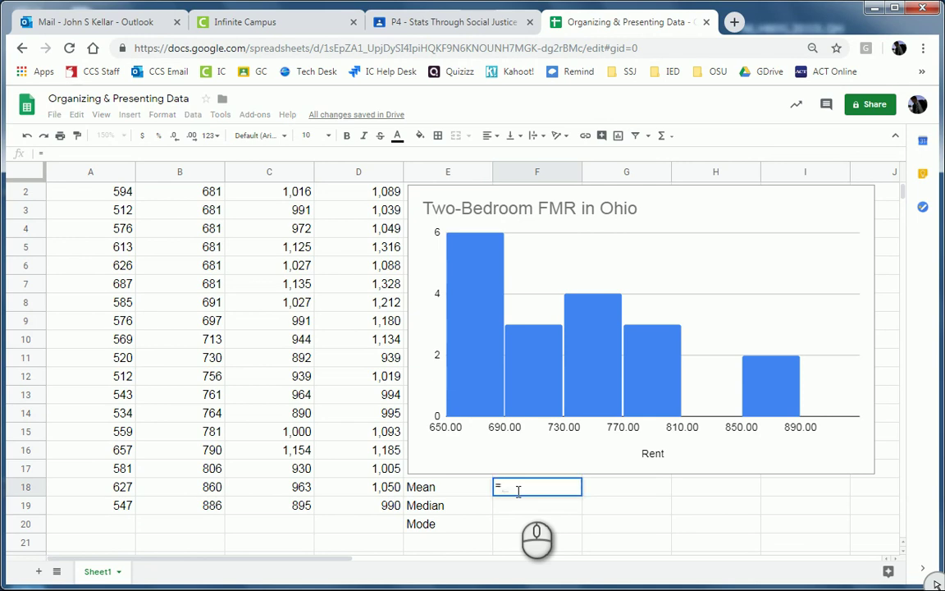
text(mea)
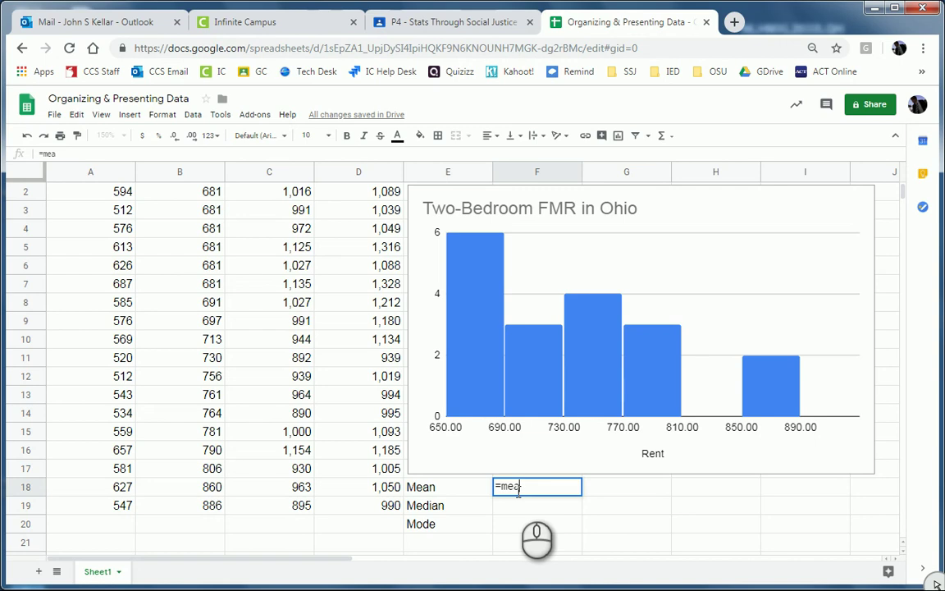
key(BackSpace)
key(BackSpace)
key(BackSpace)
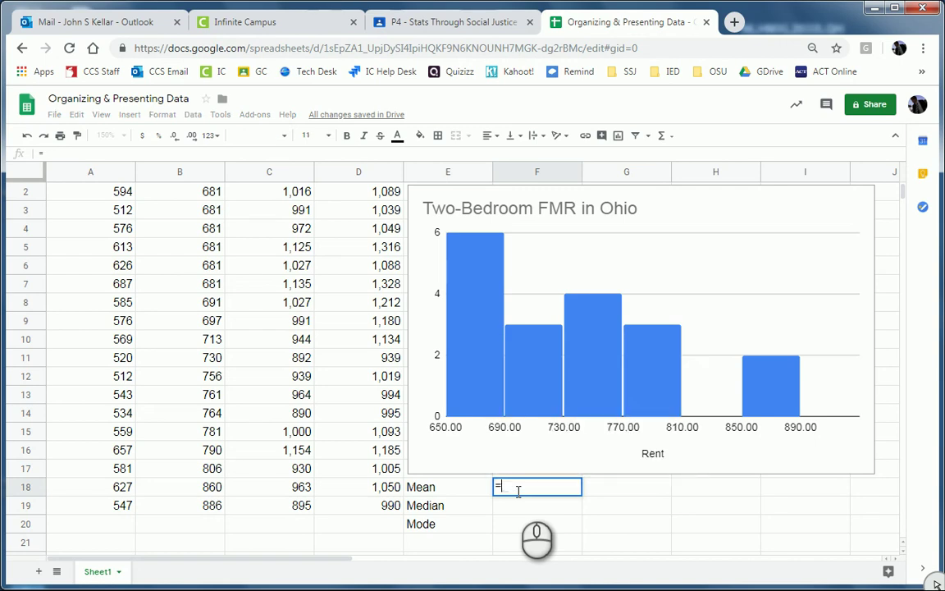
text(aver)
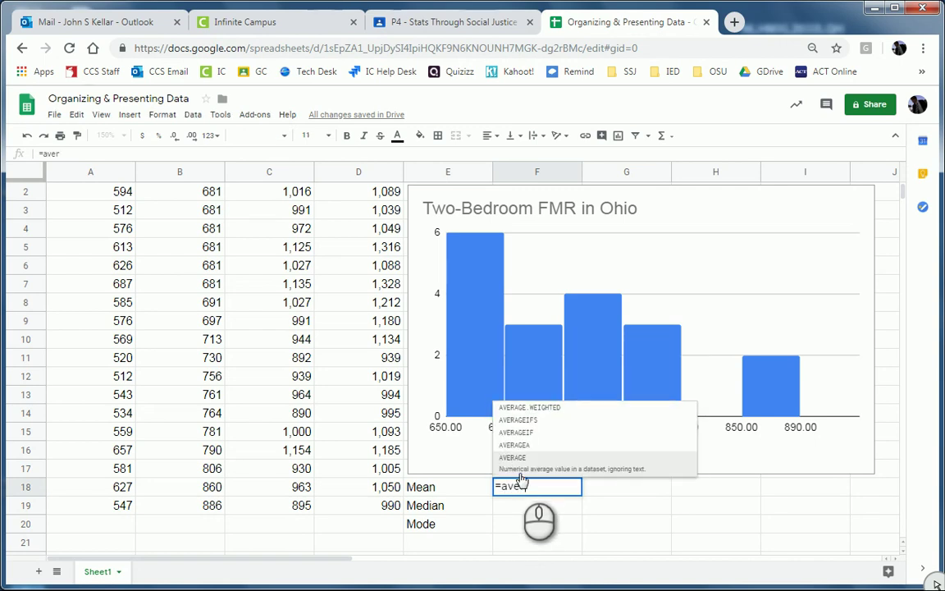
click(513, 457)
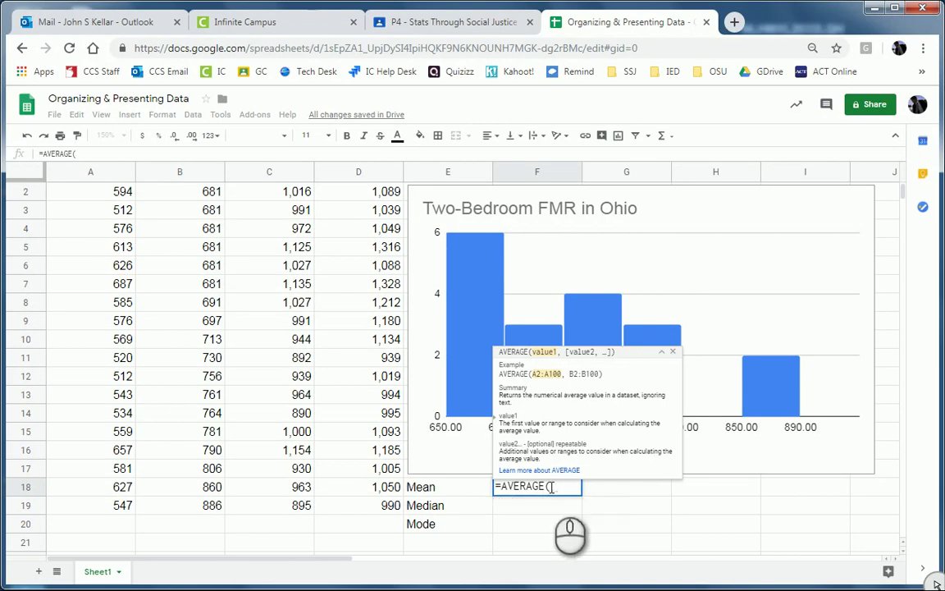
scroll(186, 291, up, 1)
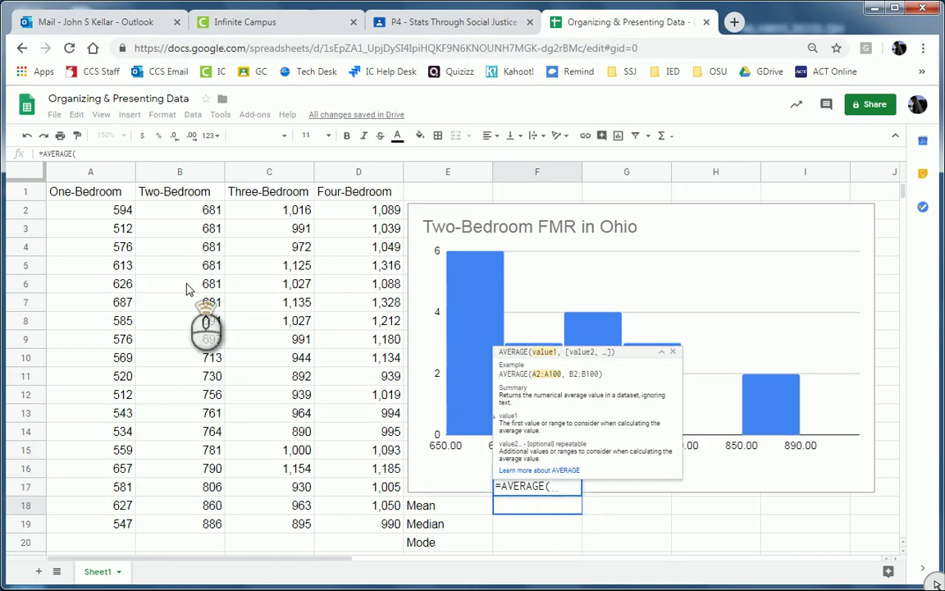
drag(185, 211, 186, 486)
drag(186, 525, 185, 526)
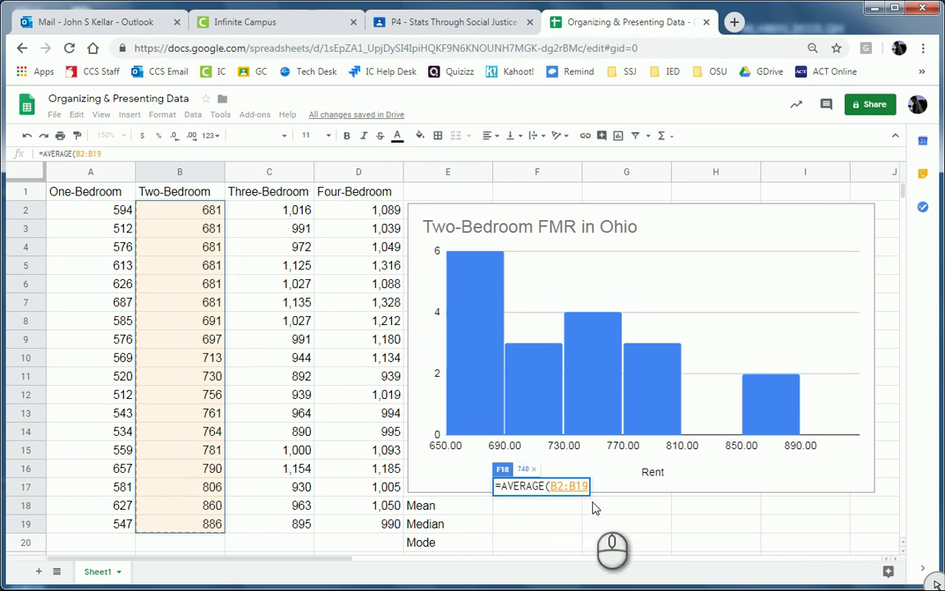
key(Return)
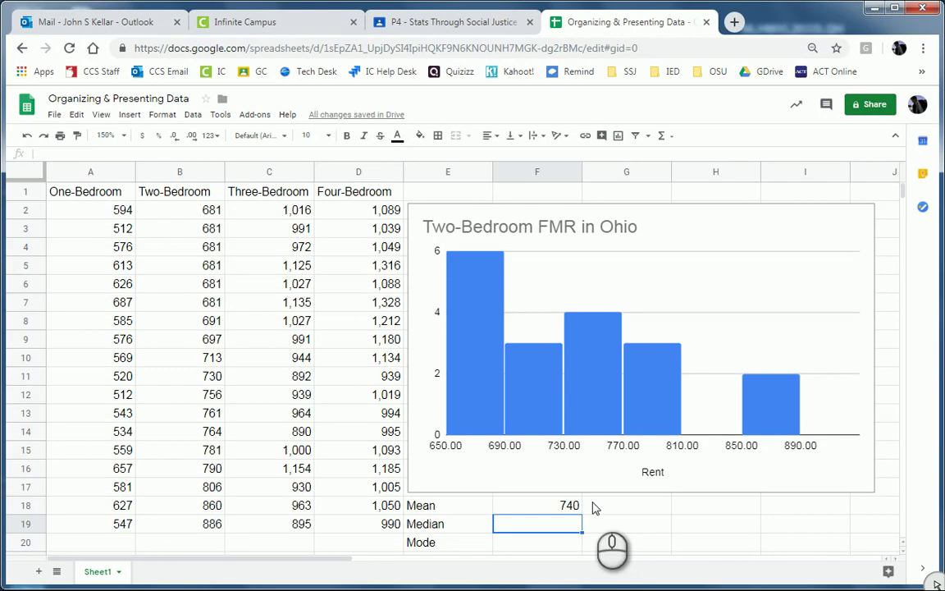
Enter a MEDIAN formula over the Two-Bedroom rents in F19, giving 722.
text(=med)
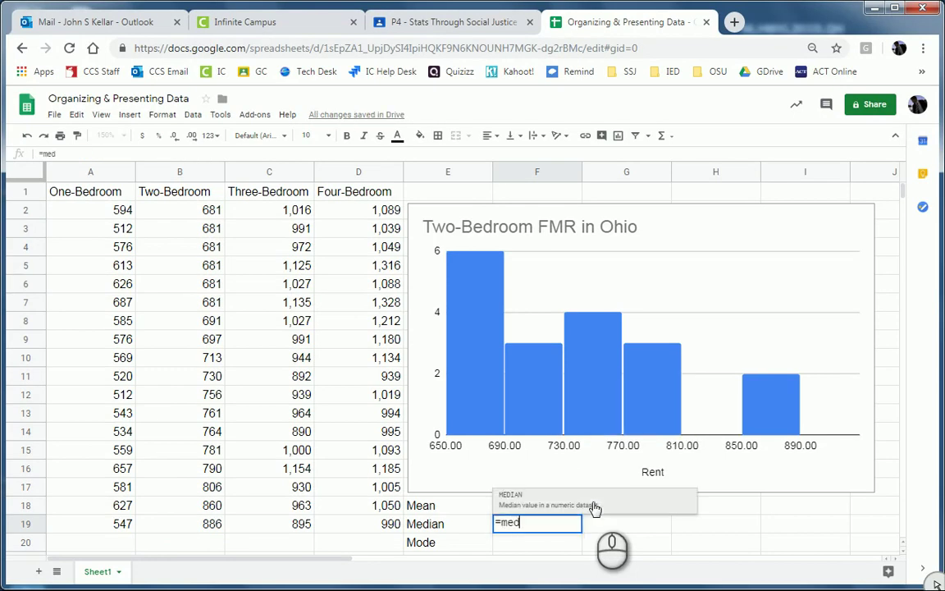
click(596, 507)
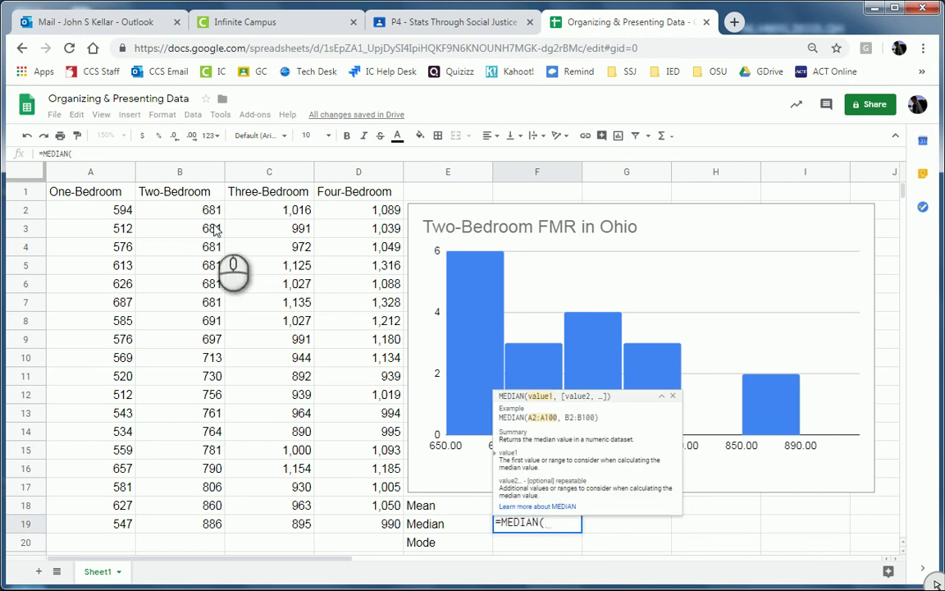
drag(196, 210, 191, 538)
key(Return)
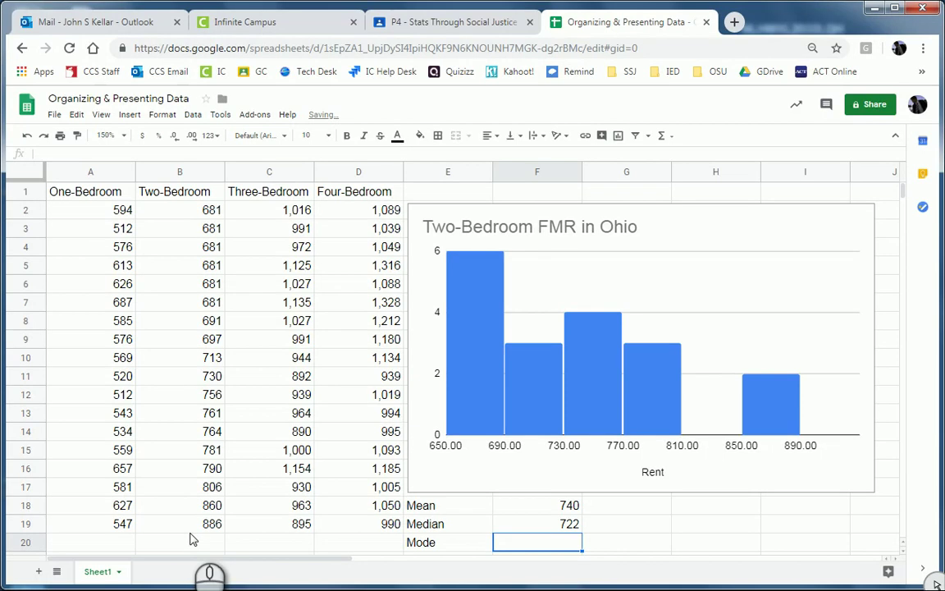
Enter =MODE.MULT(B2:B19) in F20, giving a mode of 681.
text(=mod)
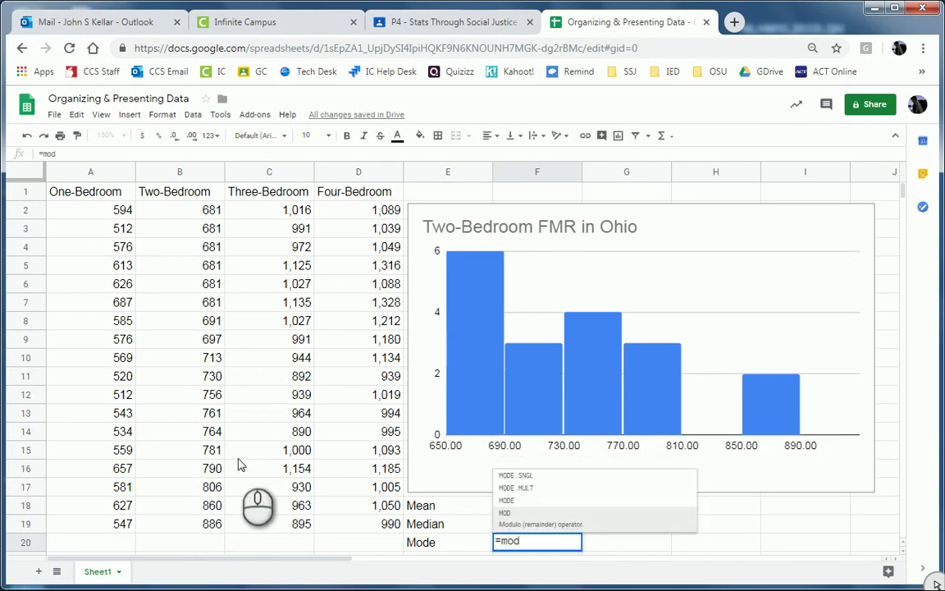
click(517, 490)
drag(175, 210, 188, 523)
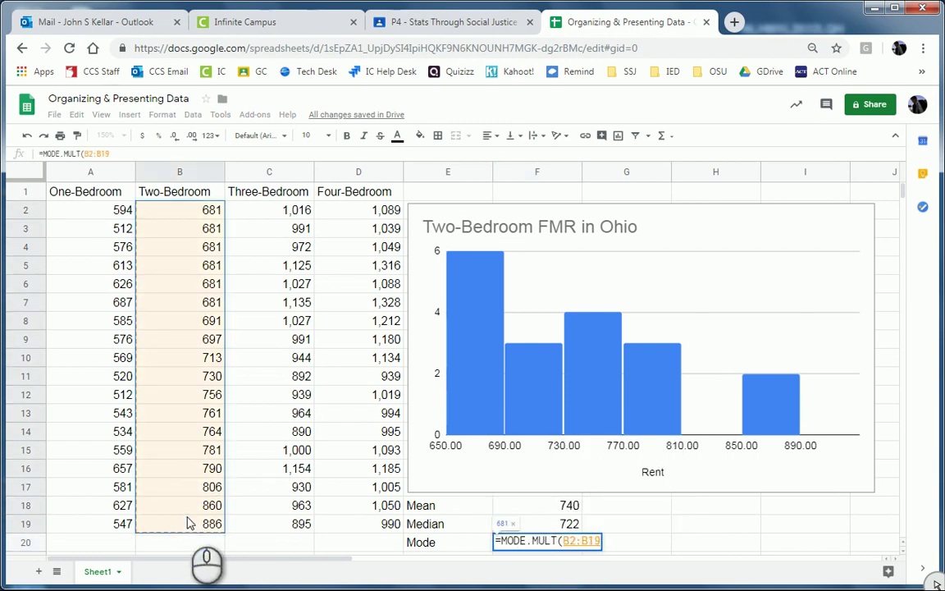
key(Return)
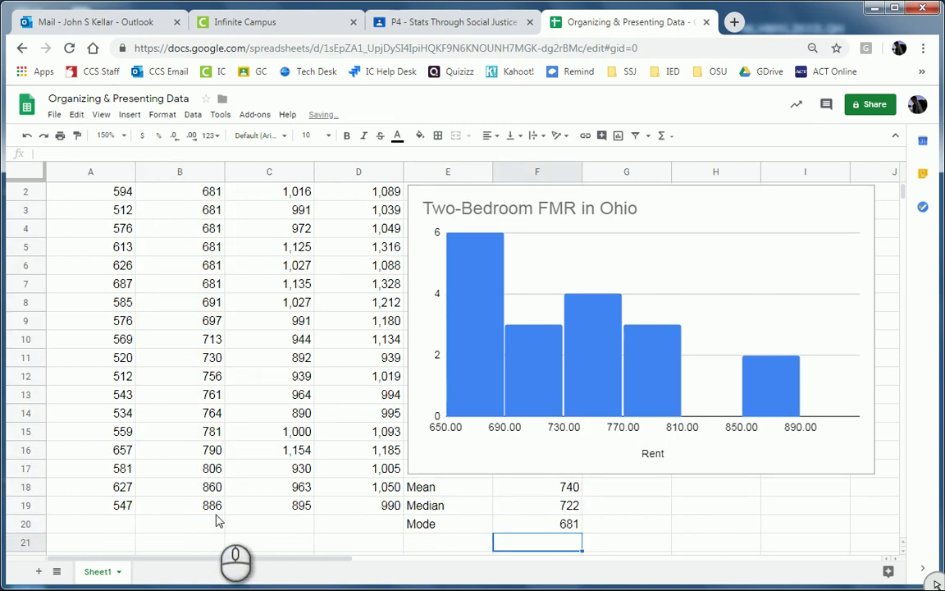